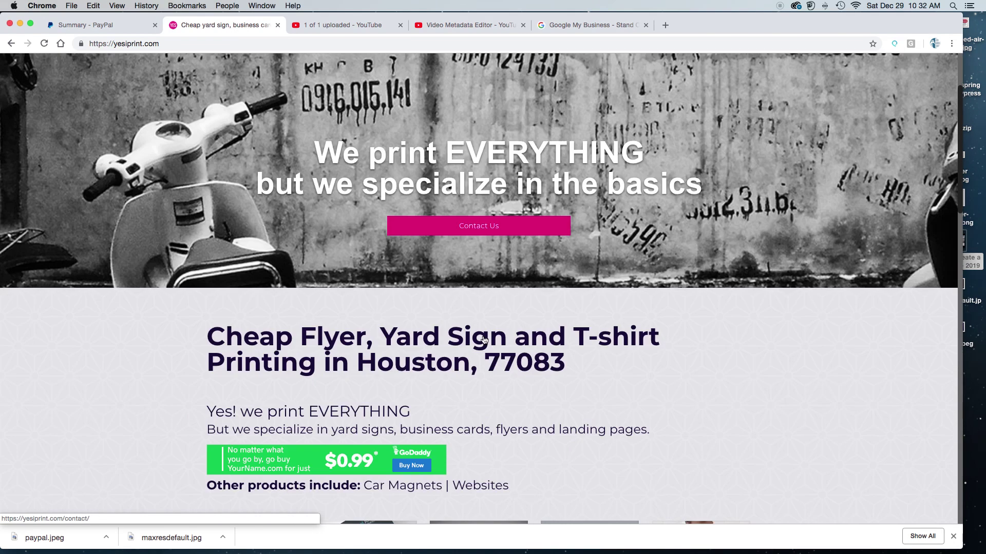
Scroll through the yesiprint.com home page, then return to the 'Summary - PayPal' tab
{"action": "scroll", "coordinate": [483, 340], "scroll_direction": "down", "scroll_amount": 10}
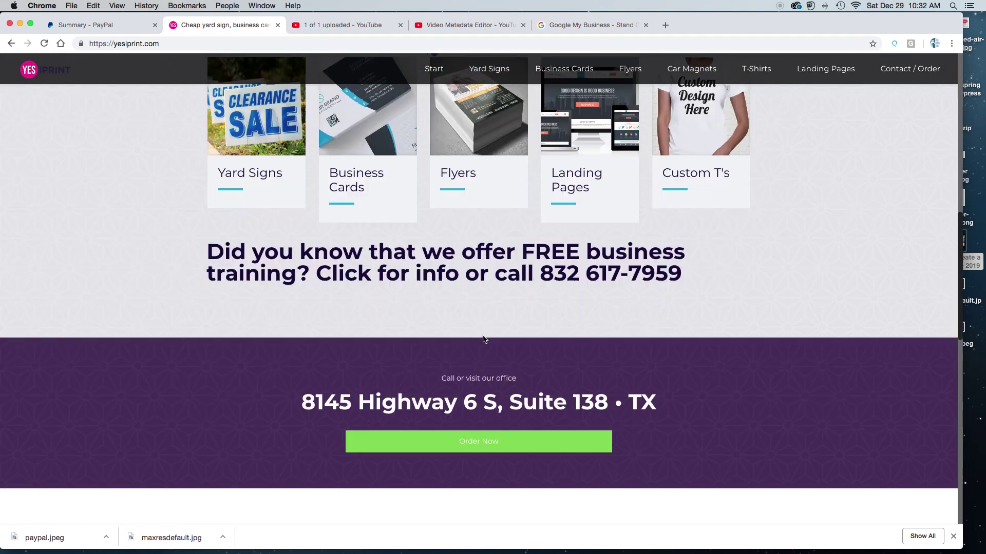
{"action": "scroll", "coordinate": [483, 340], "scroll_direction": "down", "scroll_amount": 4}
{"action": "scroll", "coordinate": [483, 336], "scroll_direction": "up", "scroll_amount": 10}
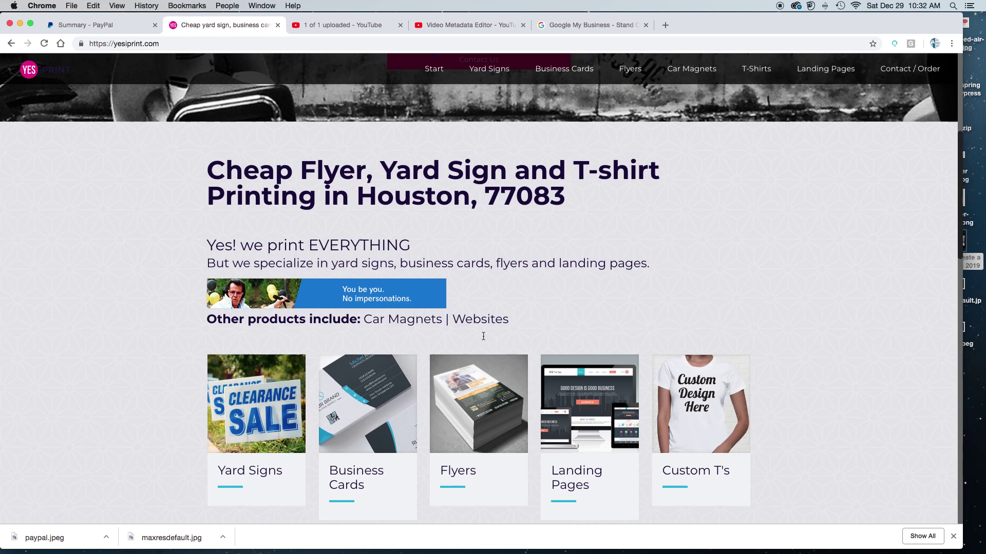
{"action": "scroll", "coordinate": [483, 338], "scroll_direction": "up", "scroll_amount": 6}
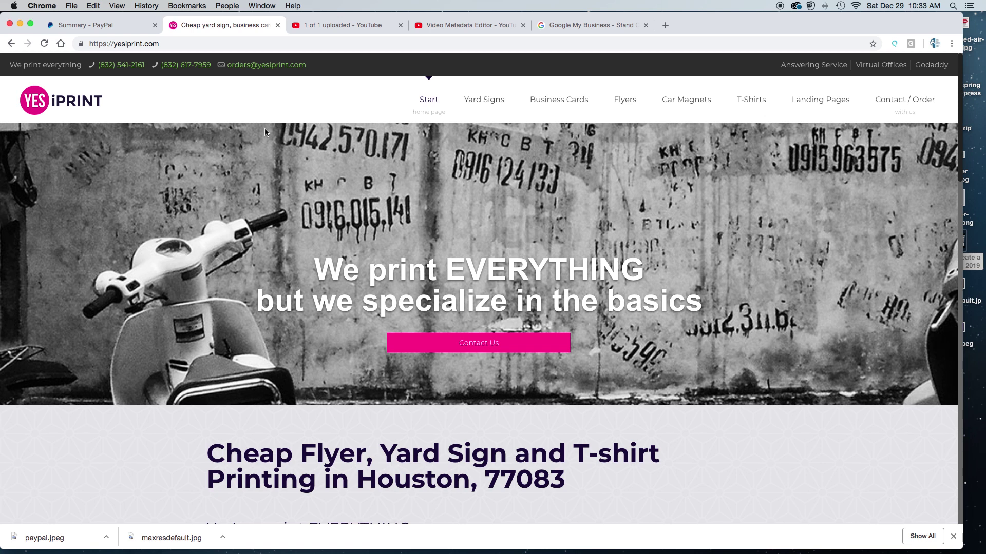
{"action": "left_click", "coordinate": [74, 27]}
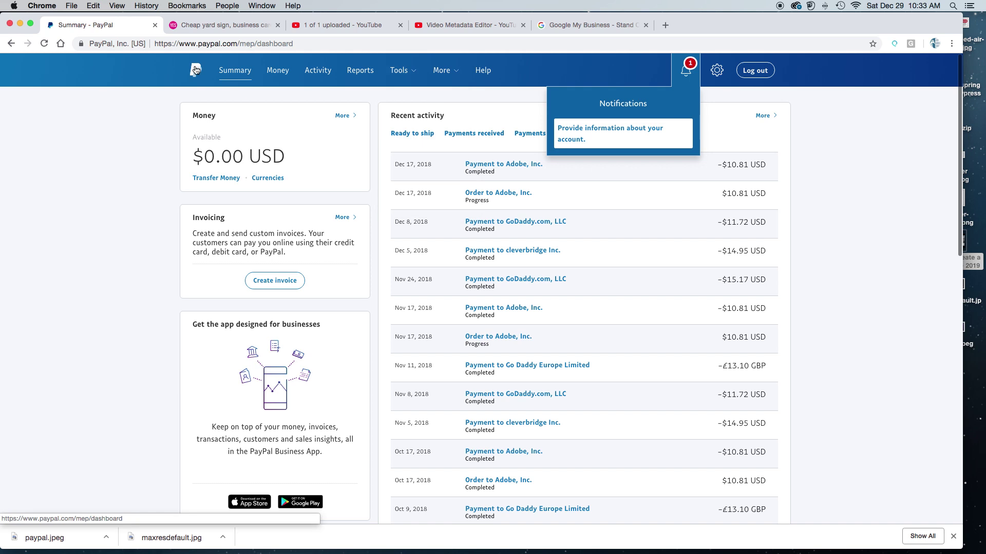
Start a new Donate button from Tools > PayPal buttons
{"action": "mouse_move", "coordinate": [415, 72]}
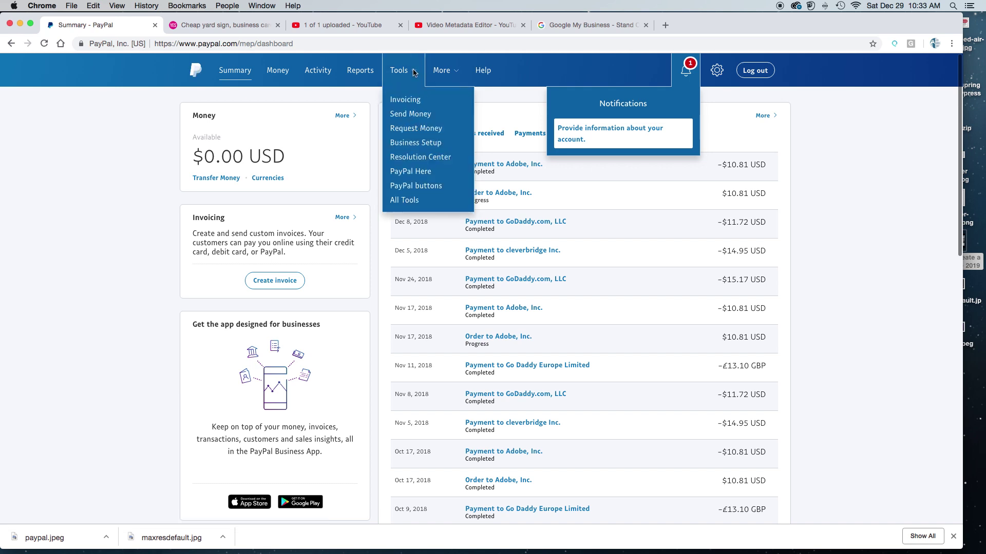
{"action": "left_click", "coordinate": [425, 187]}
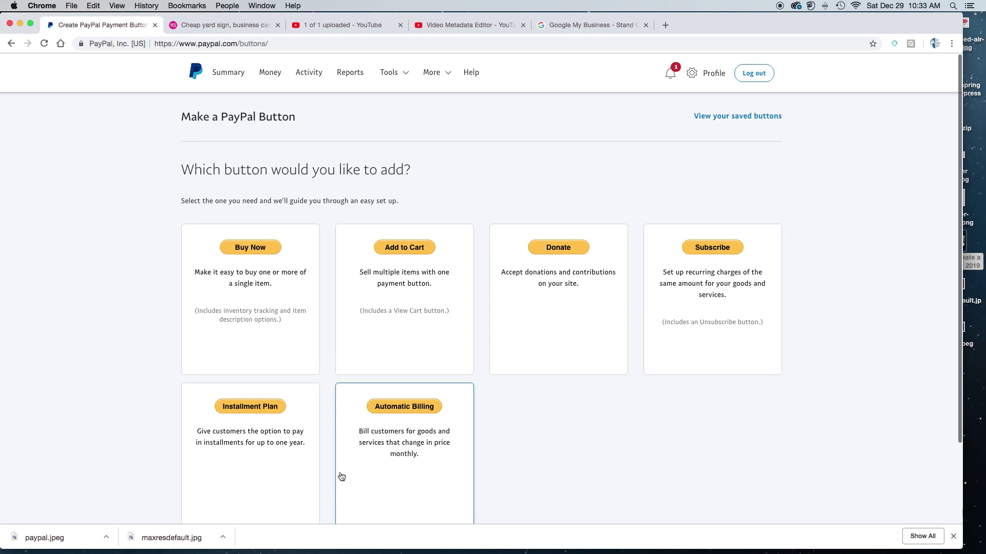
{"action": "left_click", "coordinate": [552, 250]}
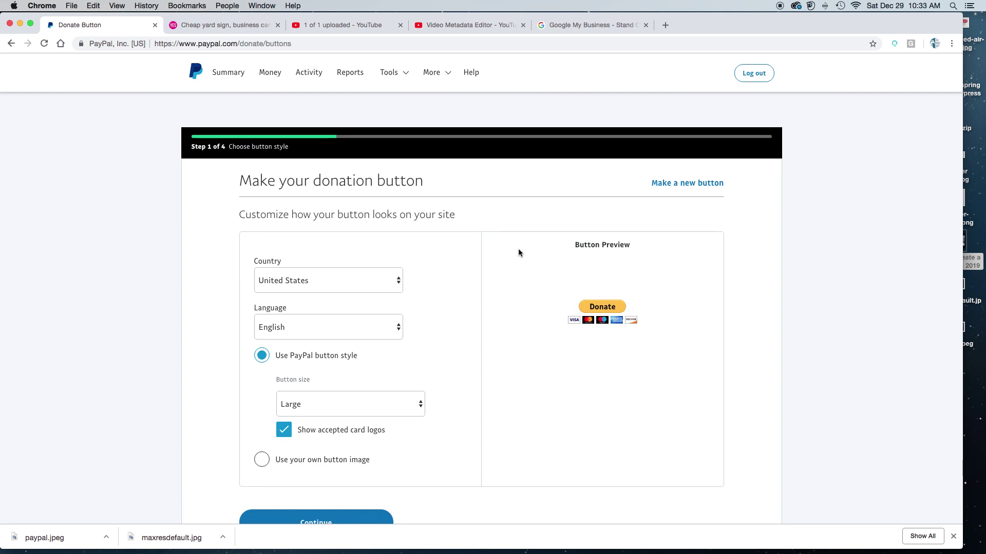
Try the Small button size, then settle on Large with accepted card logos shown
{"action": "scroll", "coordinate": [518, 248], "scroll_direction": "down", "scroll_amount": 1}
{"action": "scroll", "coordinate": [518, 248], "scroll_direction": "up", "scroll_amount": 1}
{"action": "left_click_drag", "start_coordinate": [448, 183], "coordinate": [234, 182]}
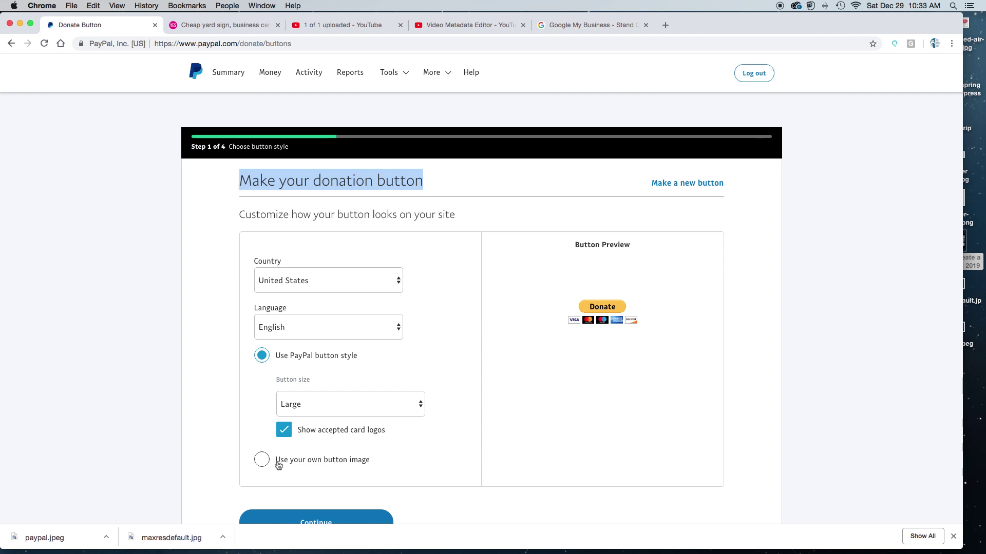
{"action": "scroll", "coordinate": [276, 465], "scroll_direction": "down", "scroll_amount": 4}
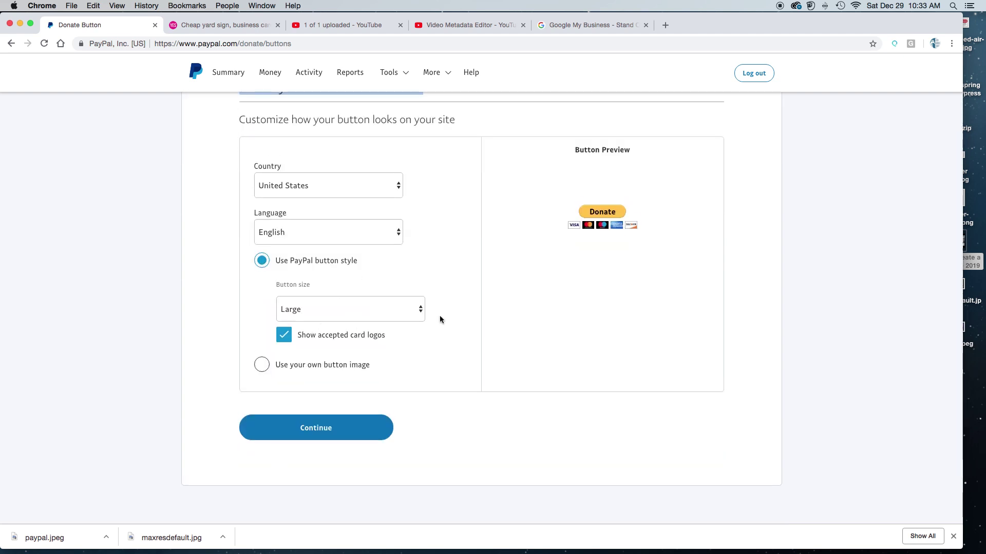
{"action": "left_click", "coordinate": [421, 310]}
{"action": "left_click", "coordinate": [382, 320]}
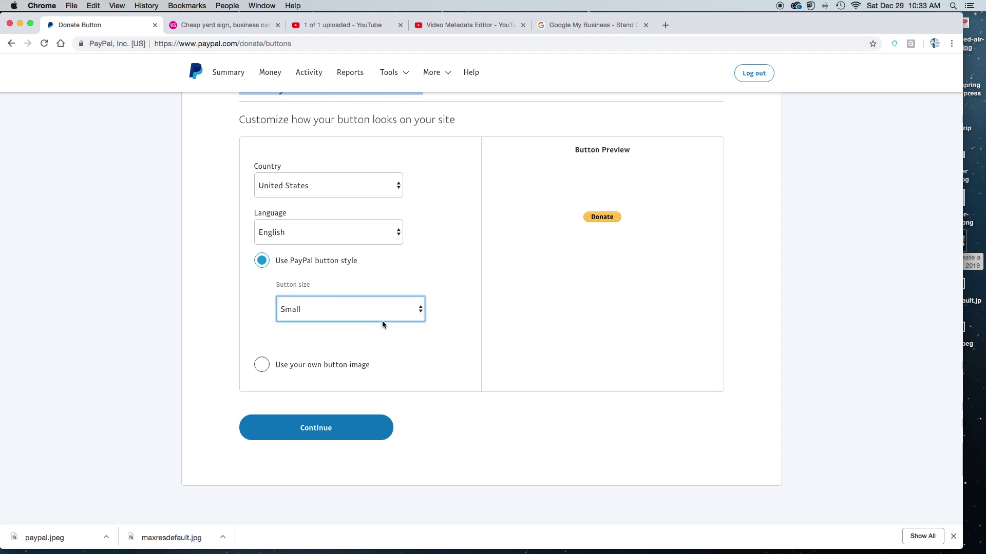
{"action": "left_click", "coordinate": [407, 314]}
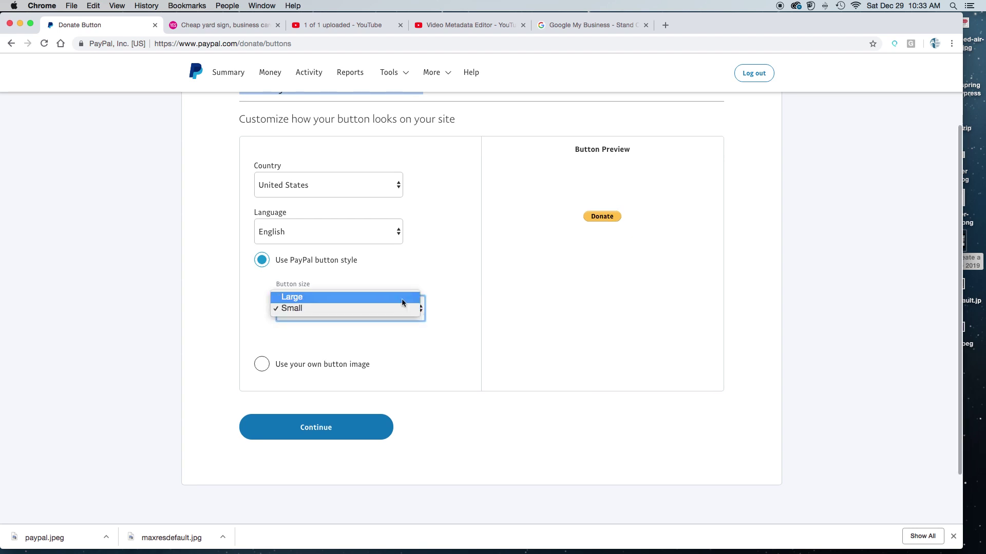
{"action": "left_click", "coordinate": [405, 293]}
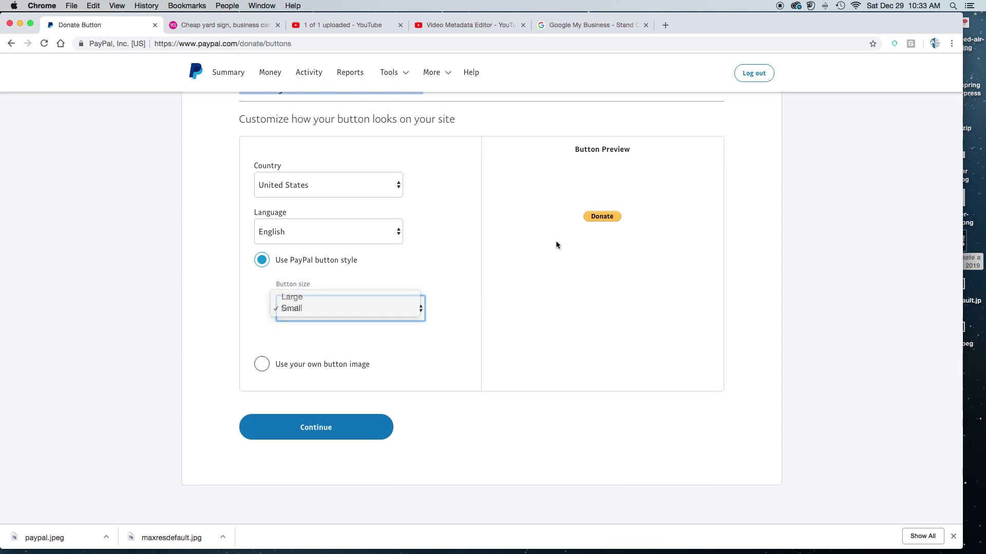
Advance past the organization name and logo step, keeping its details unchanged
{"action": "left_click", "coordinate": [307, 430]}
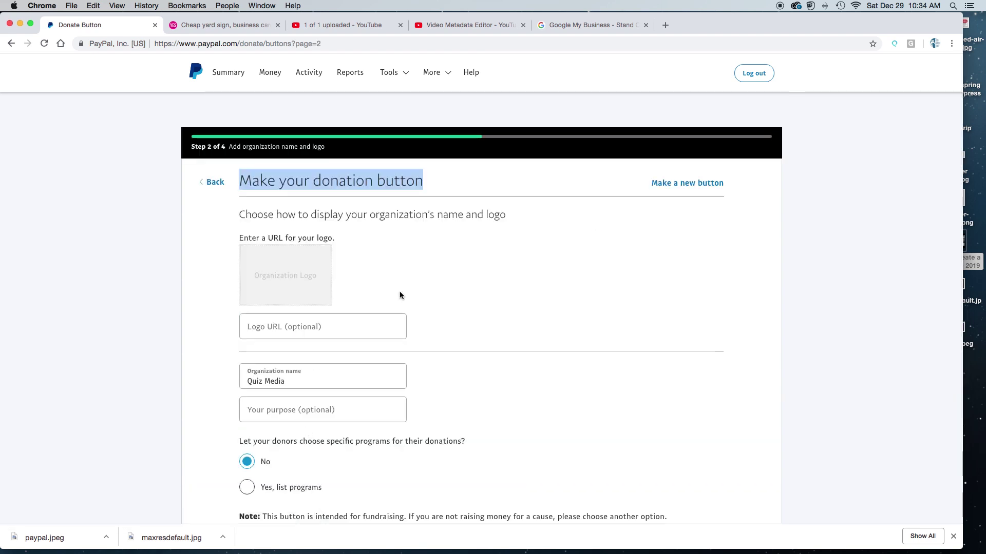
{"action": "scroll", "coordinate": [400, 292], "scroll_direction": "down", "scroll_amount": 3}
{"action": "scroll", "coordinate": [398, 289], "scroll_direction": "down", "scroll_amount": 2}
{"action": "scroll", "coordinate": [400, 292], "scroll_direction": "up", "scroll_amount": 5}
{"action": "scroll", "coordinate": [350, 338], "scroll_direction": "down", "scroll_amount": 4}
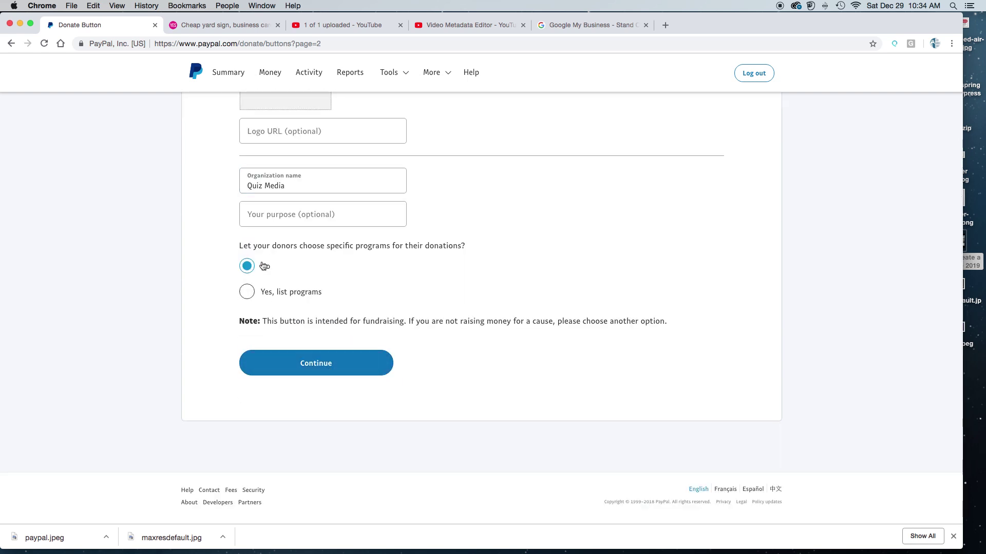
{"action": "left_click", "coordinate": [313, 370]}
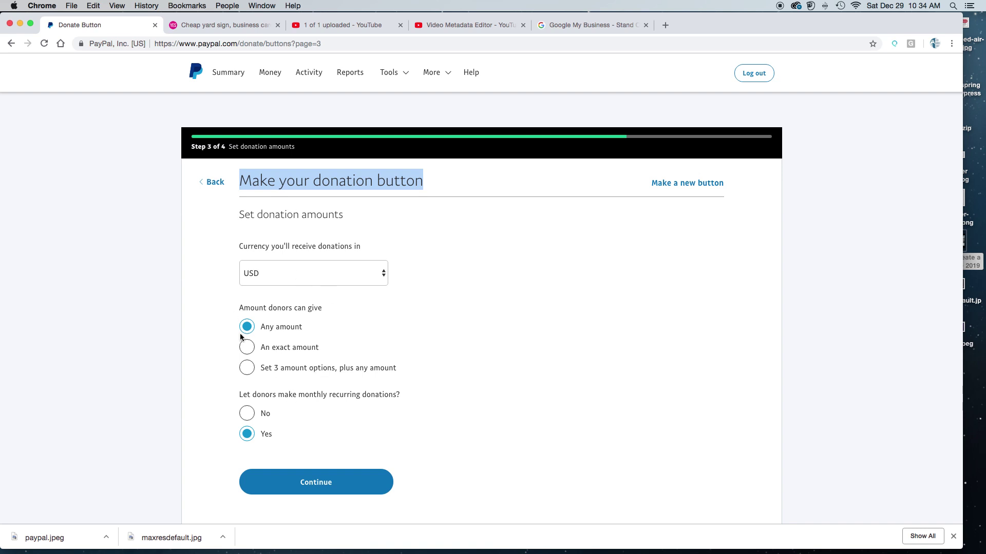
Keep donations at any amount in USD with monthly recurring allowed
{"action": "left_click_drag", "start_coordinate": [313, 328], "coordinate": [261, 331]}
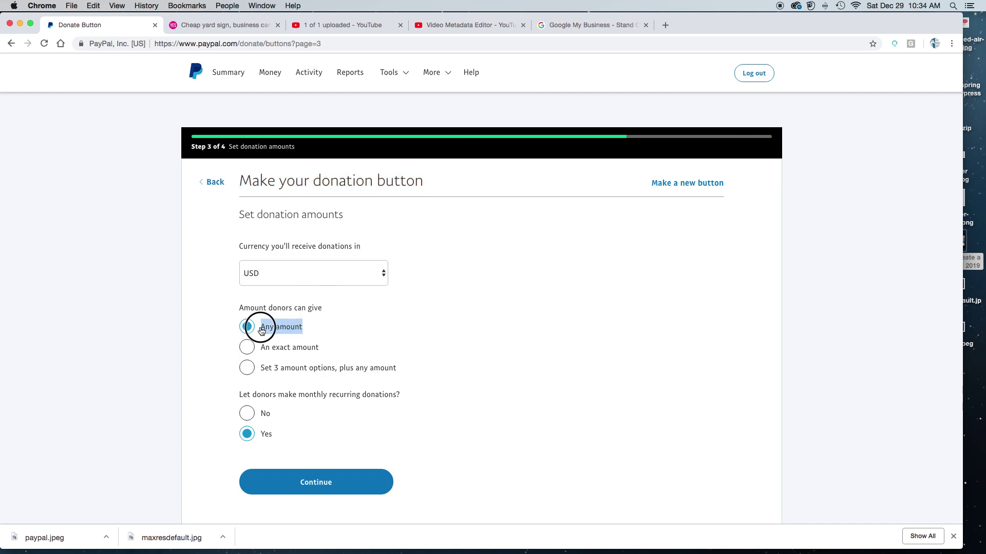
{"action": "left_click_drag", "start_coordinate": [319, 348], "coordinate": [261, 350]}
{"action": "left_click_drag", "start_coordinate": [418, 370], "coordinate": [259, 379]}
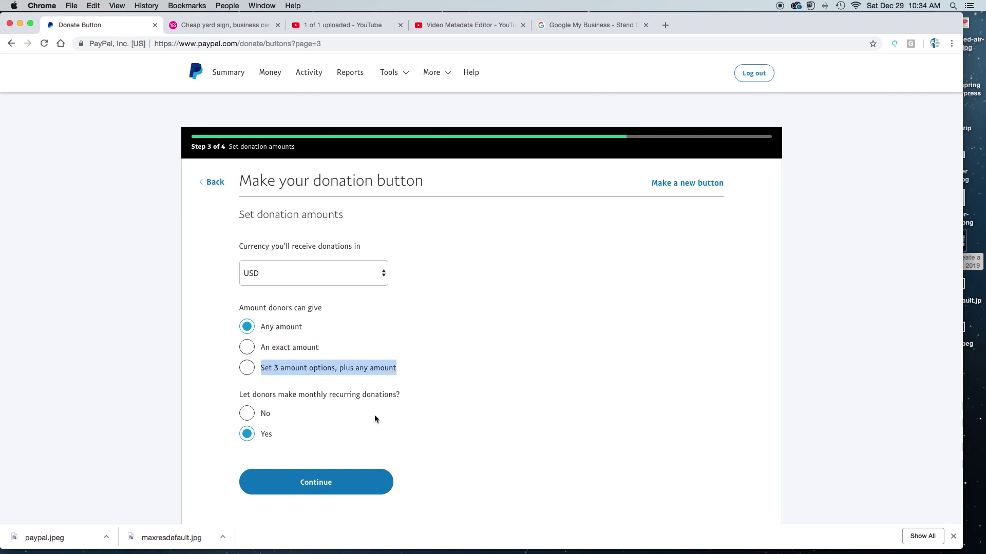
{"action": "scroll", "coordinate": [374, 415], "scroll_direction": "down", "scroll_amount": 1}
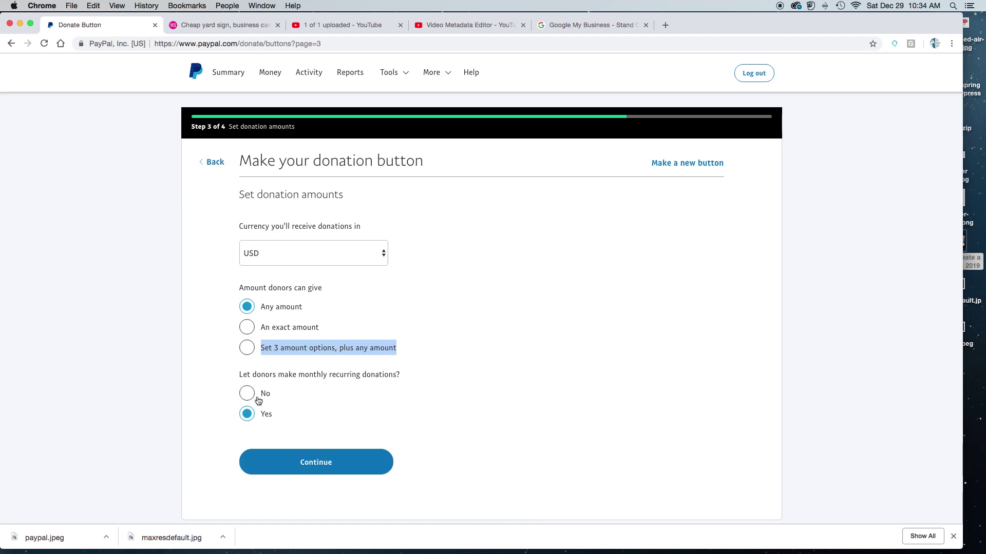
{"action": "left_click", "coordinate": [315, 463]}
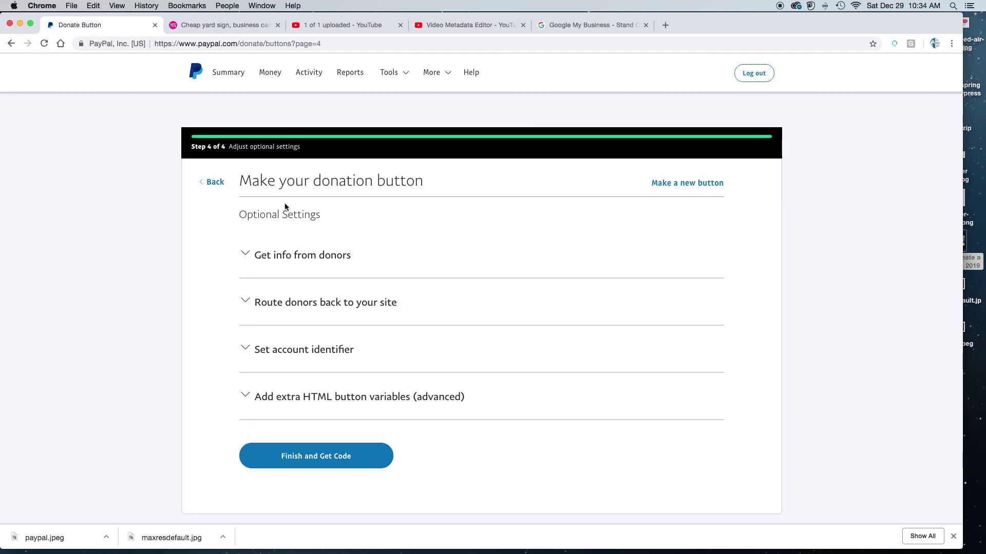
Review the donor info and return-URL options, then collapse them unchanged
{"action": "left_click", "coordinate": [246, 254]}
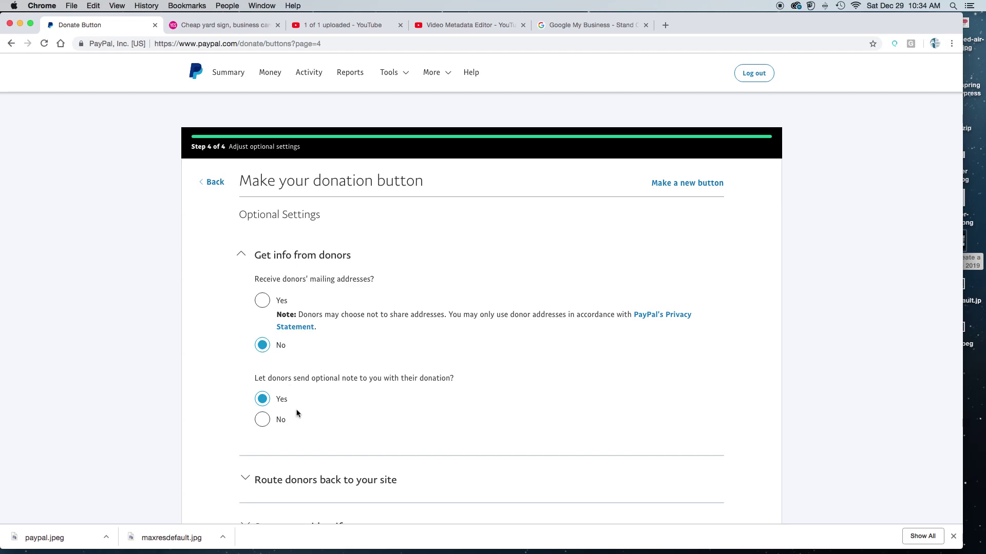
{"action": "left_click", "coordinate": [244, 255]}
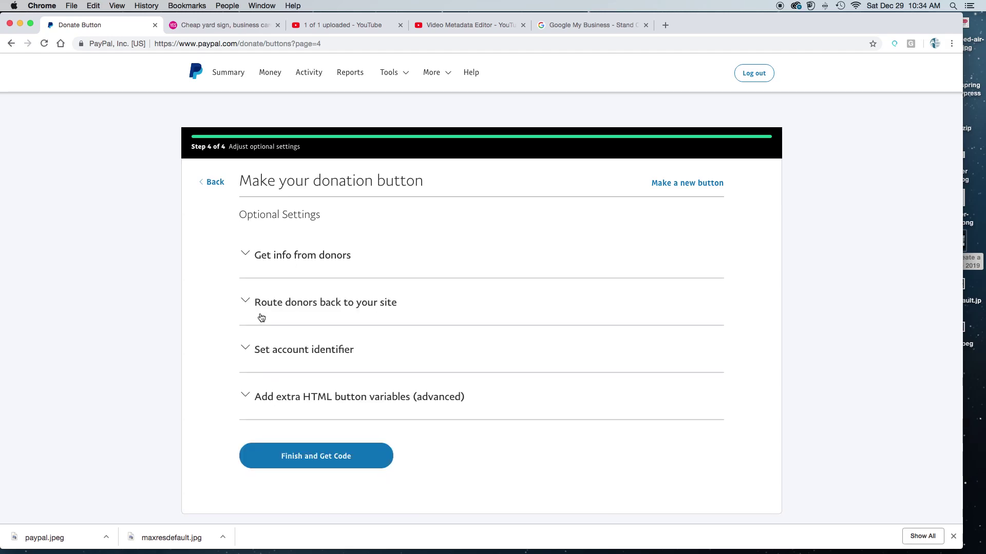
{"action": "left_click", "coordinate": [247, 303]}
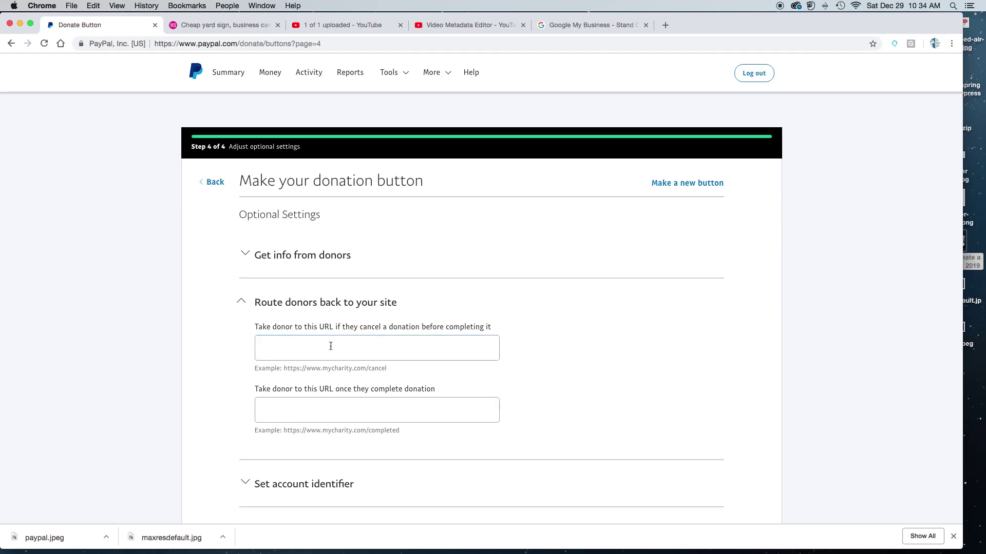
{"action": "left_click", "coordinate": [281, 344]}
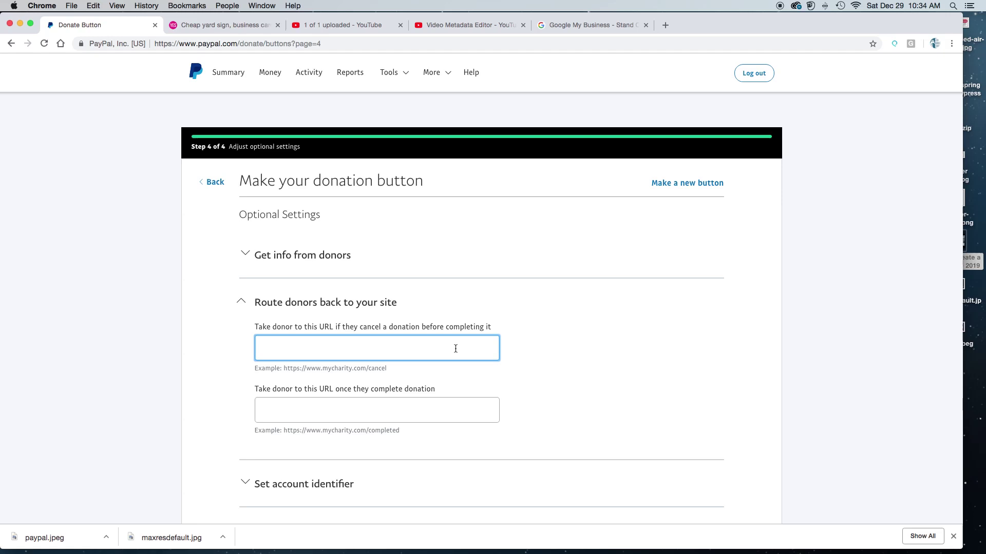
{"action": "left_click", "coordinate": [239, 301]}
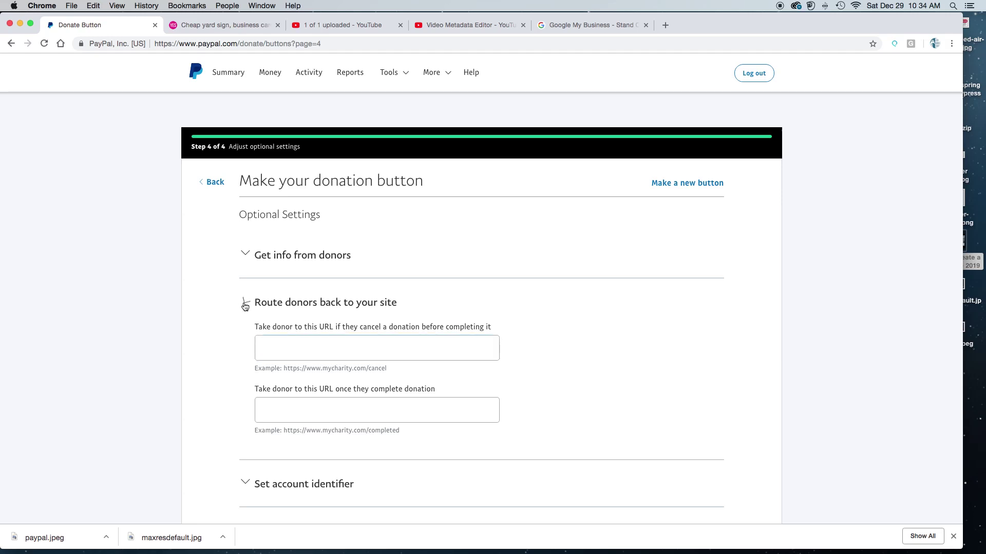
Keep the merchant account ID as account identifier and add no extra HTML variables
{"action": "left_click", "coordinate": [245, 344]}
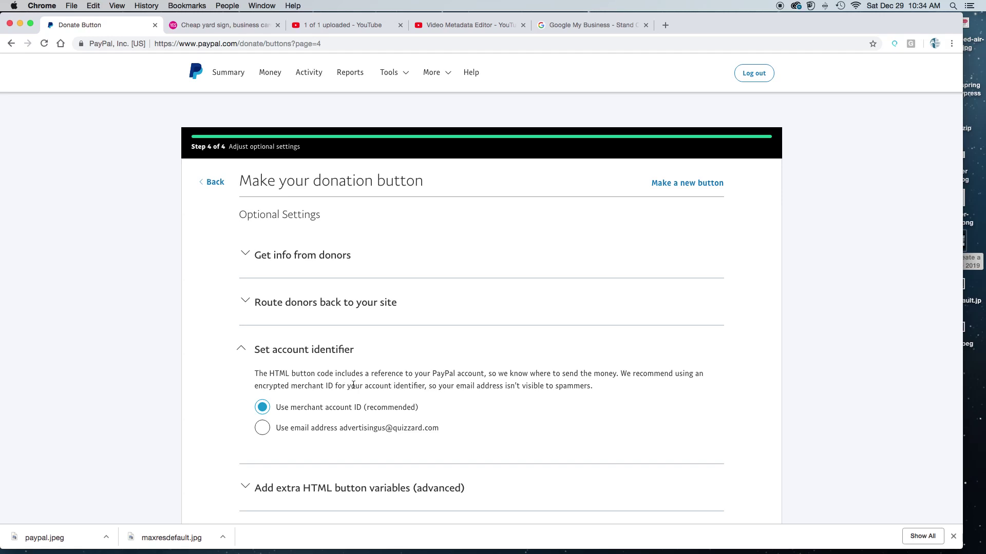
{"action": "left_click_drag", "start_coordinate": [440, 431], "coordinate": [272, 428]}
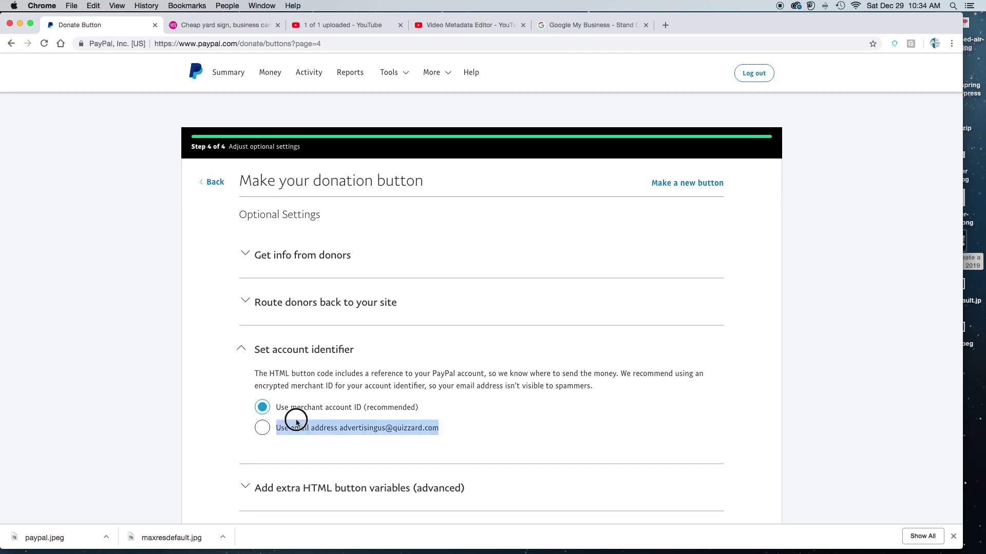
{"action": "left_click", "coordinate": [416, 408]}
{"action": "left_click_drag", "start_coordinate": [416, 410], "coordinate": [276, 405]}
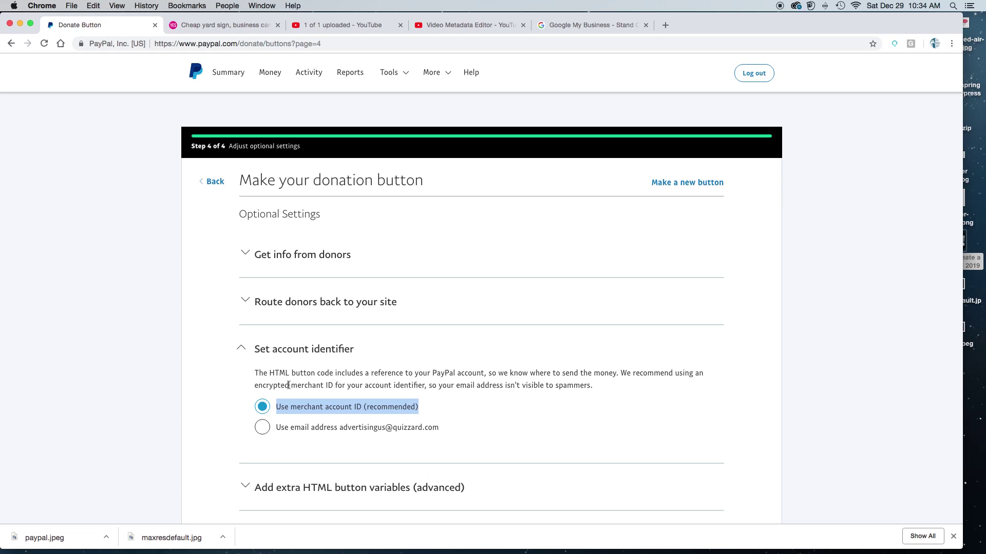
{"action": "left_click", "coordinate": [250, 347]}
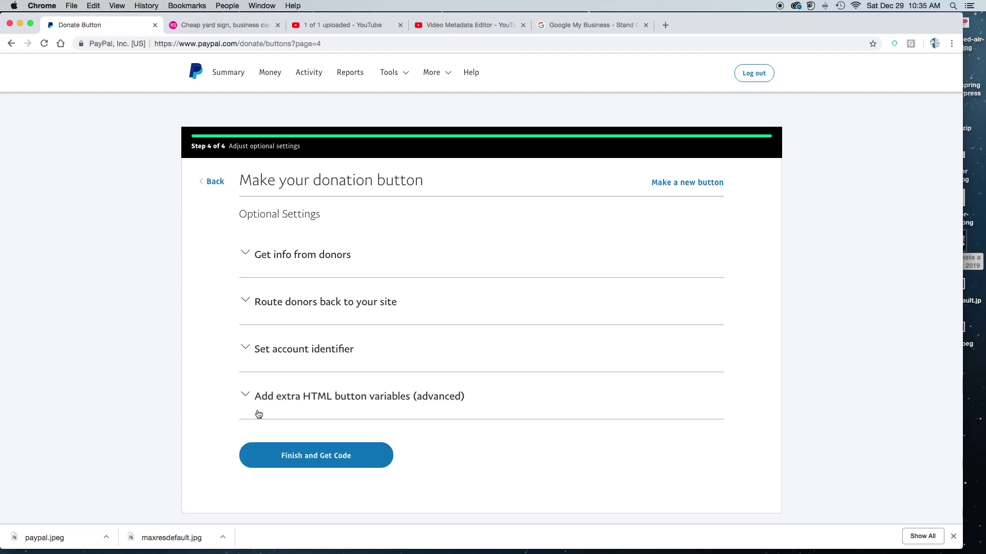
{"action": "left_click", "coordinate": [246, 396]}
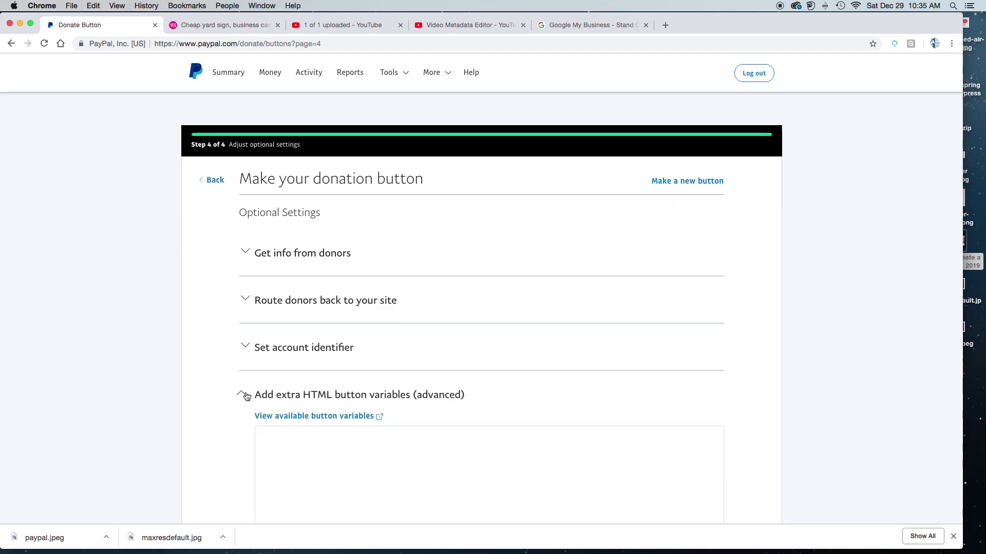
{"action": "scroll", "coordinate": [430, 450], "scroll_direction": "down", "scroll_amount": 2}
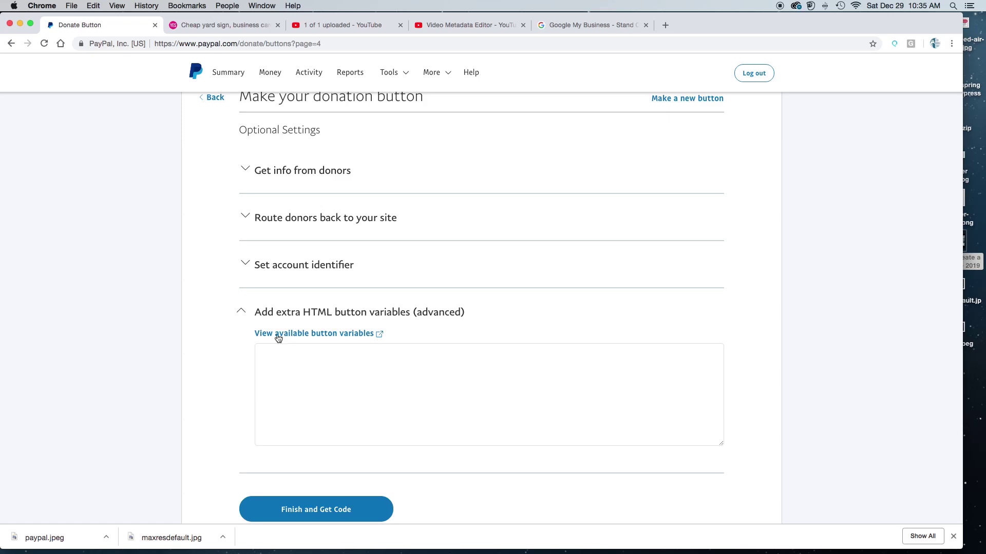
{"action": "left_click", "coordinate": [242, 312]}
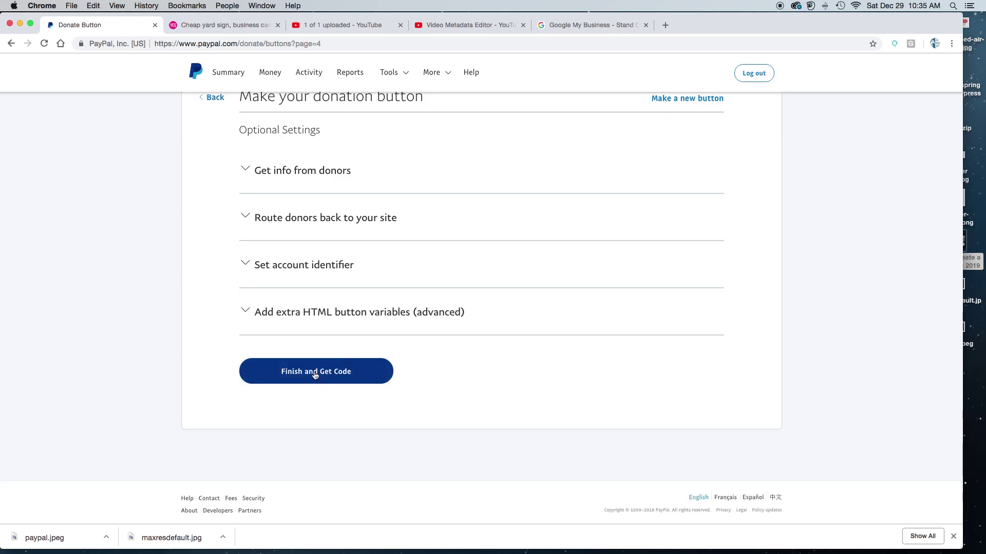
Generate the finished Donate button and select its Button HTML code
{"action": "left_click", "coordinate": [319, 378]}
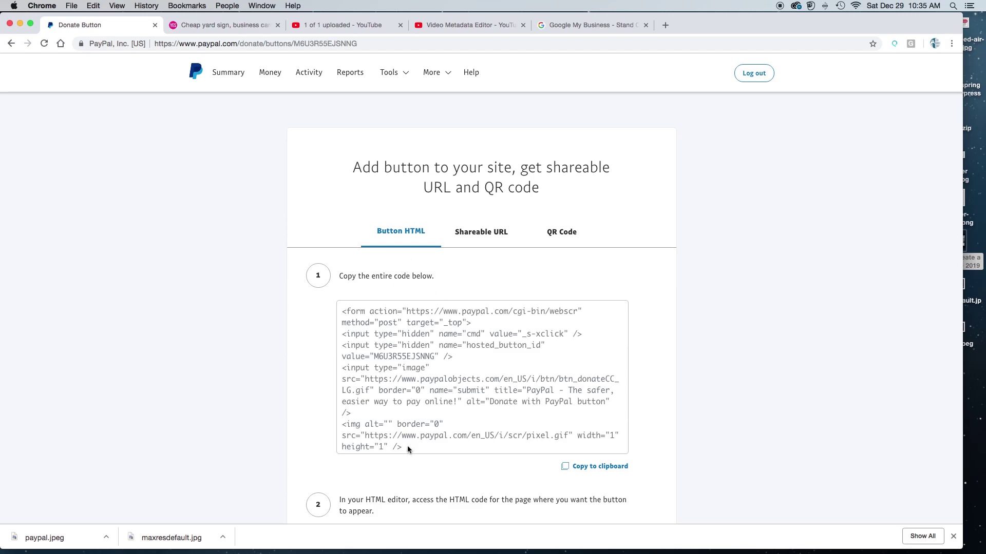
{"action": "left_click_drag", "start_coordinate": [407, 449], "coordinate": [352, 304]}
{"action": "scroll", "coordinate": [395, 364], "scroll_direction": "down", "scroll_amount": 1}
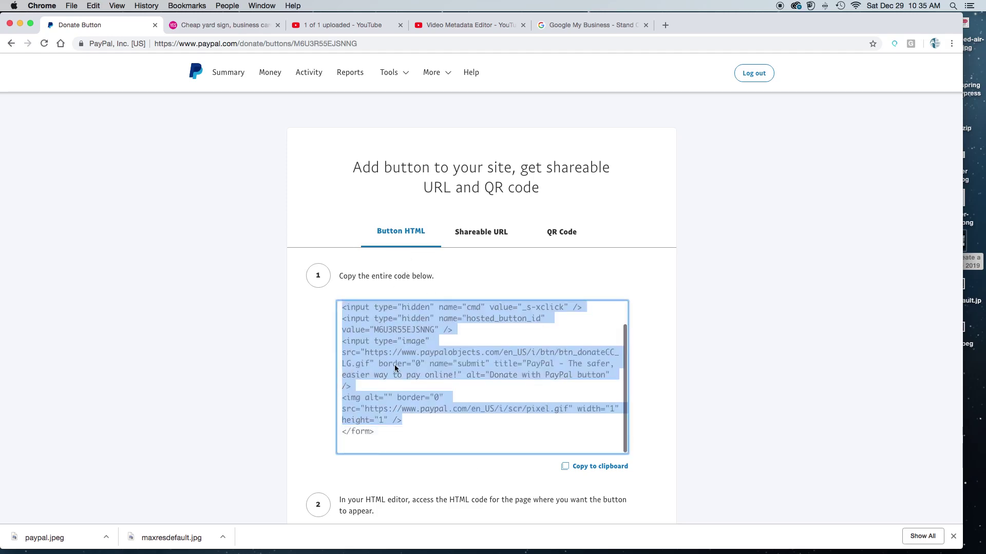
{"action": "left_click", "coordinate": [377, 434]}
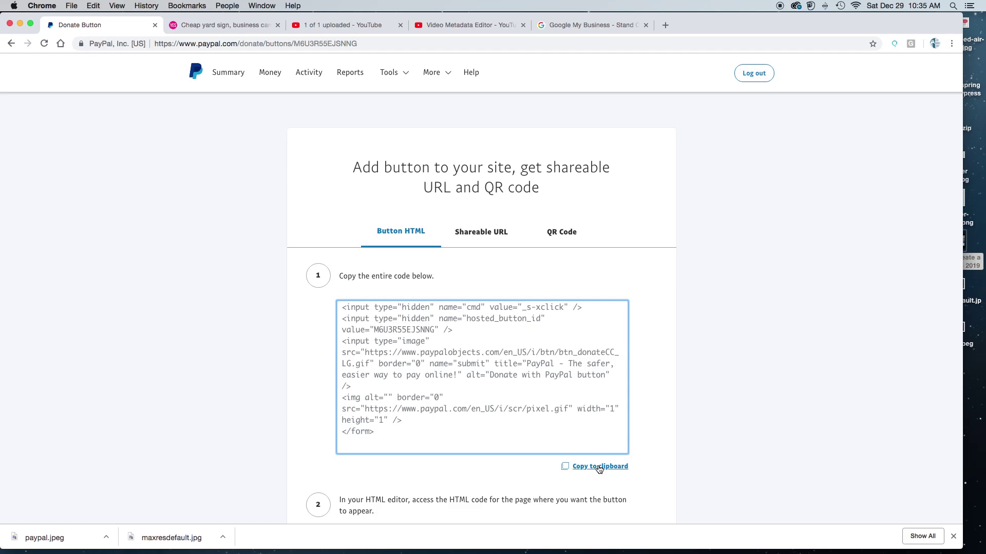
{"action": "left_click_drag", "start_coordinate": [380, 433], "coordinate": [346, 275]}
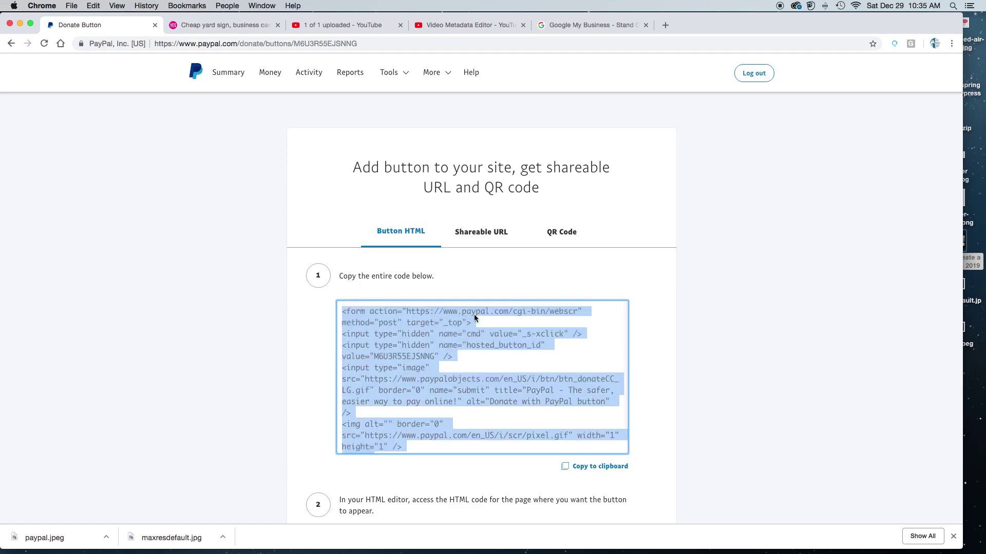
{"action": "left_click", "coordinate": [519, 284]}
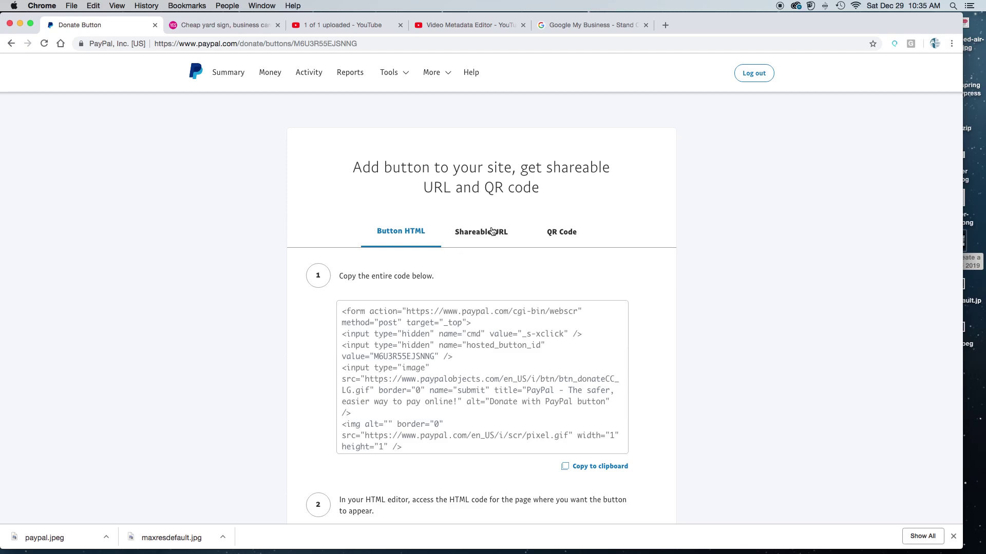
Copy the donation button's shareable URL to the clipboard
{"action": "left_click", "coordinate": [478, 239]}
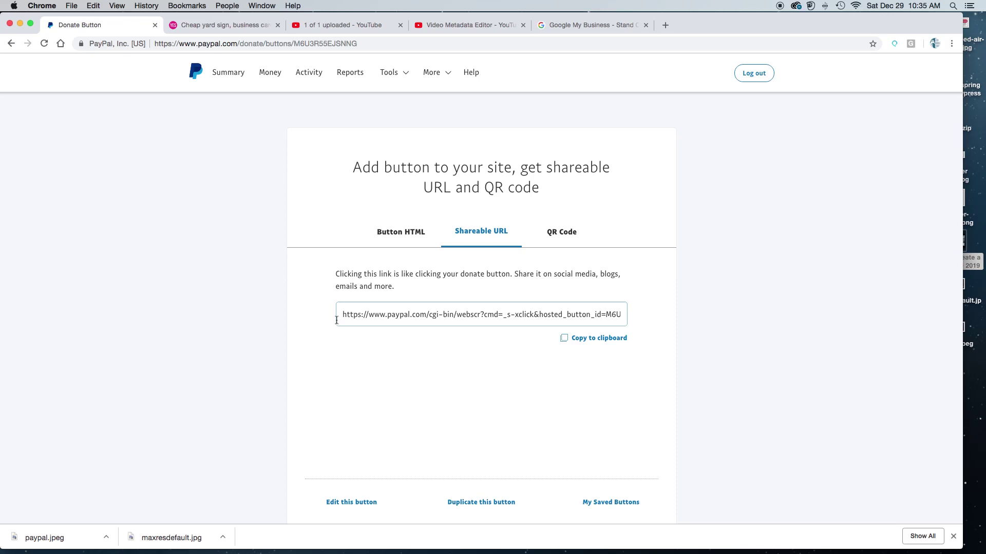
{"action": "left_click_drag", "start_coordinate": [339, 315], "coordinate": [757, 346]}
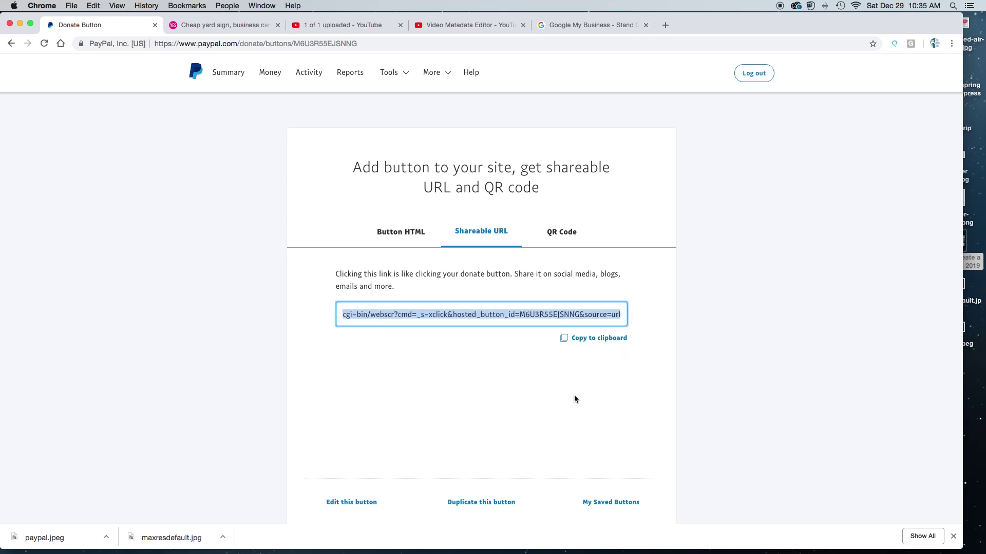
{"action": "left_click", "coordinate": [491, 233]}
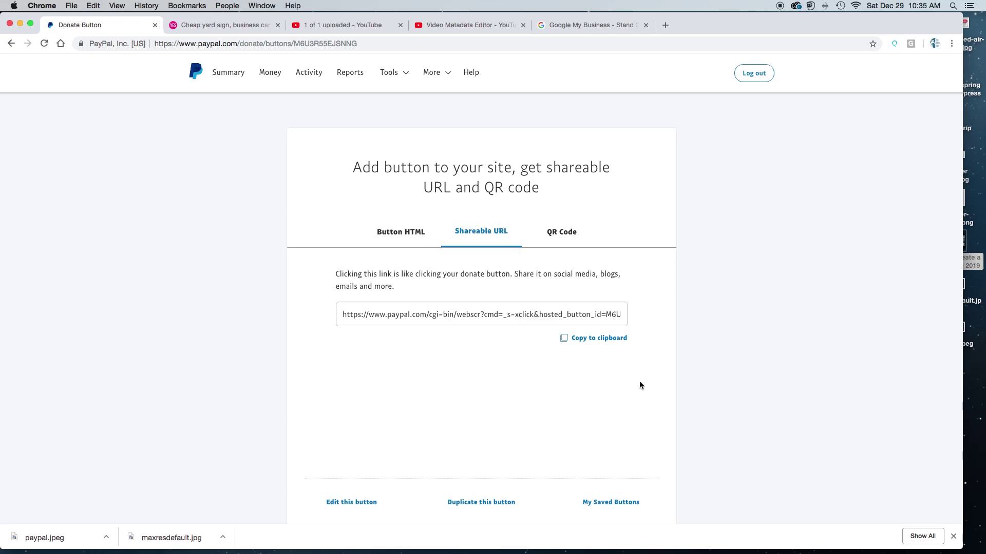
{"action": "left_click", "coordinate": [604, 340]}
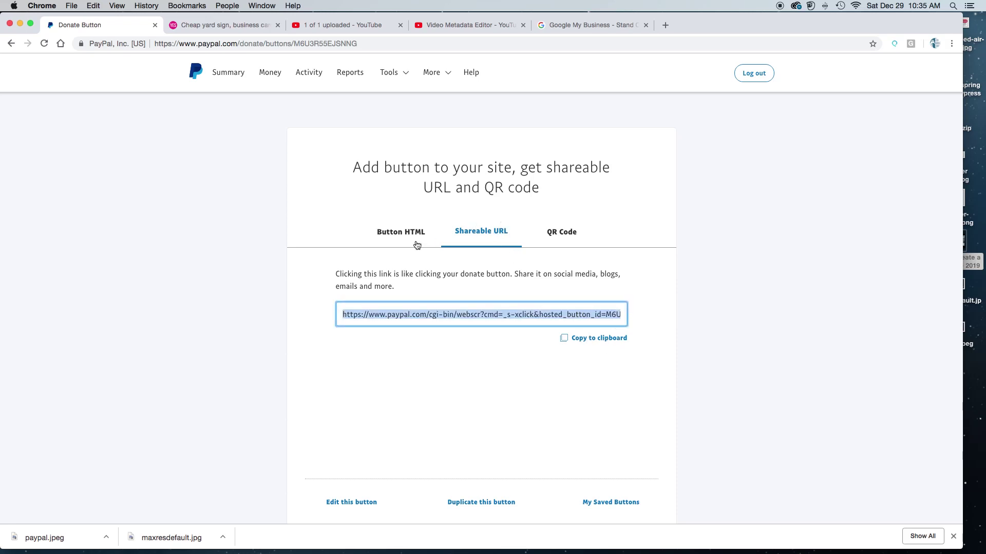
Copy the Button HTML code to the clipboard, then head back to the account summary
{"action": "left_click", "coordinate": [389, 233]}
{"action": "left_click", "coordinate": [472, 237]}
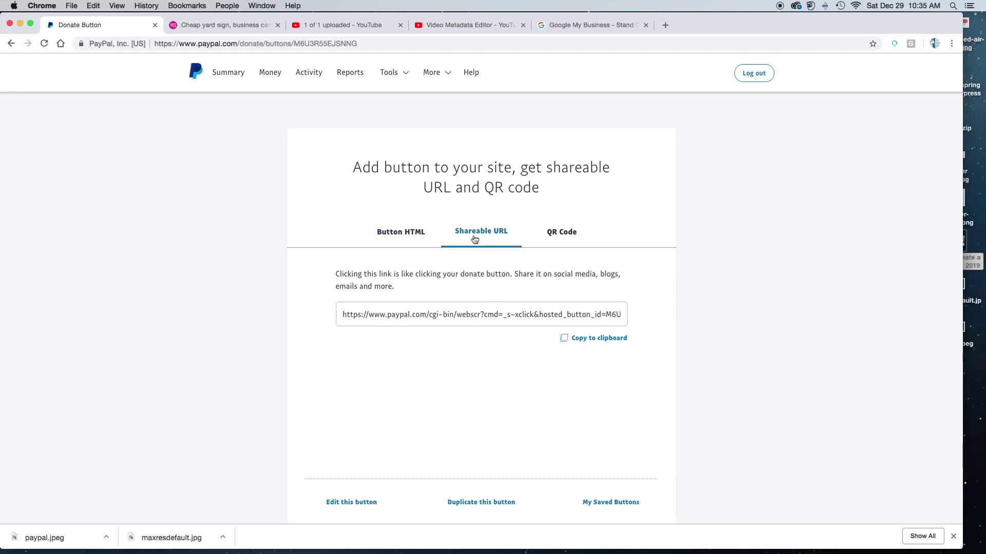
{"action": "left_click", "coordinate": [395, 233]}
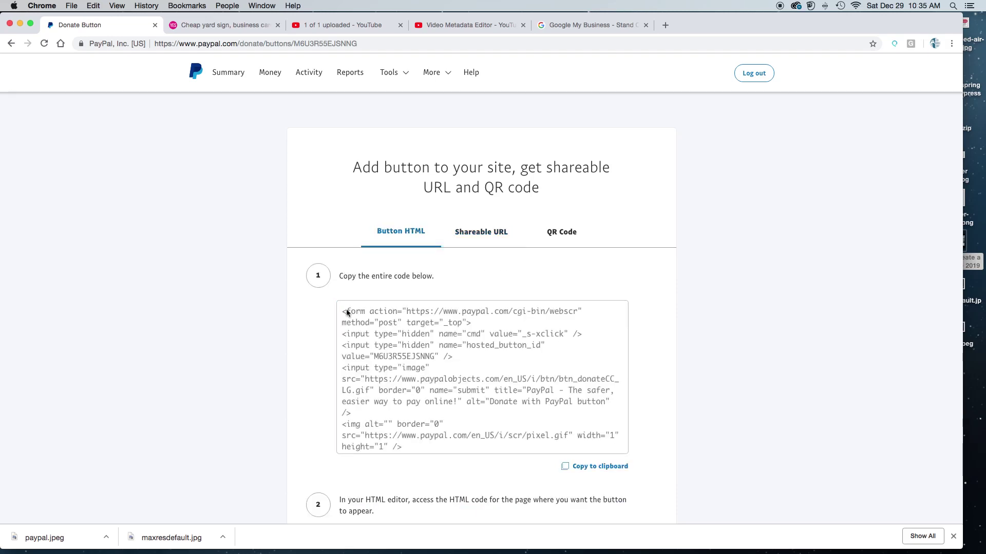
{"action": "left_click", "coordinate": [607, 467]}
{"action": "left_click", "coordinate": [481, 237]}
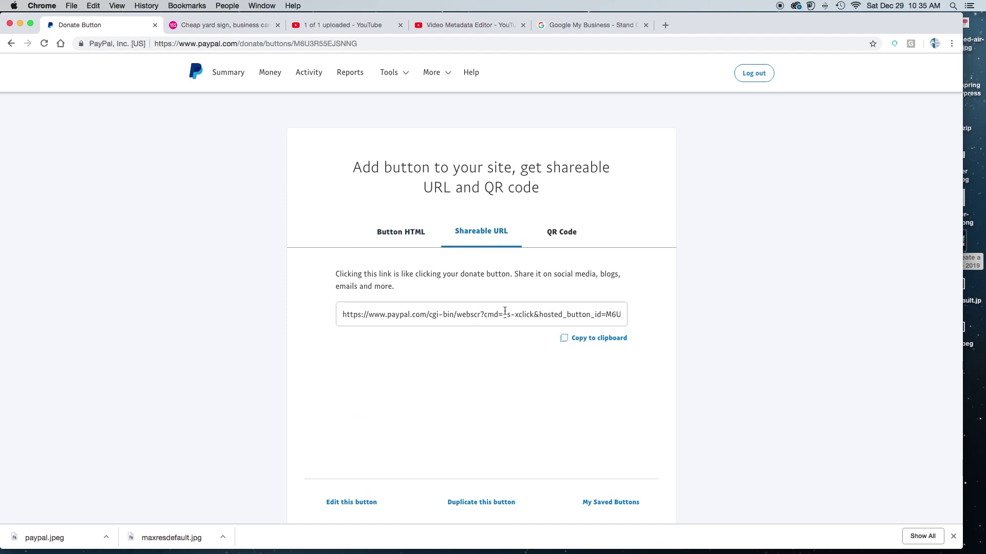
{"action": "left_click_drag", "start_coordinate": [341, 312], "coordinate": [895, 363]}
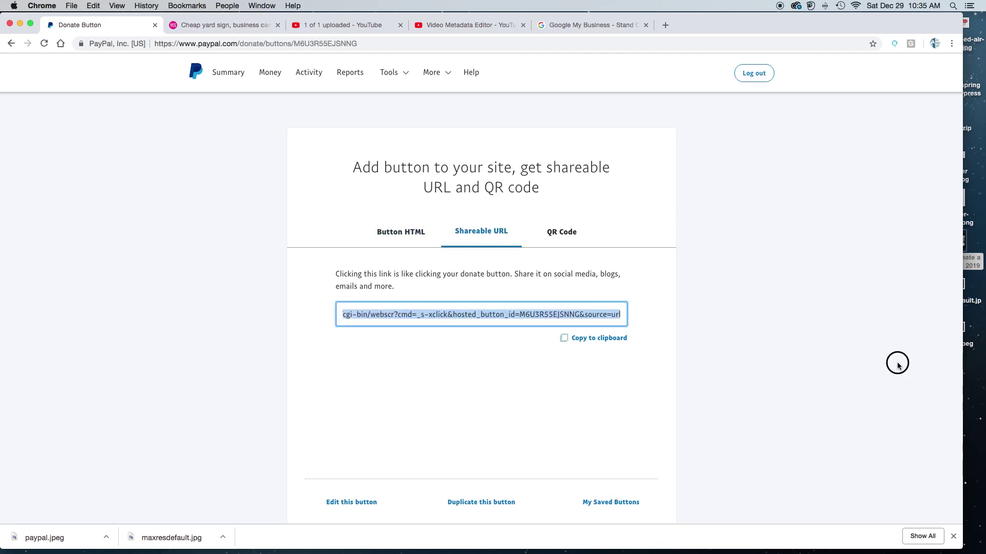
{"action": "left_click", "coordinate": [400, 230]}
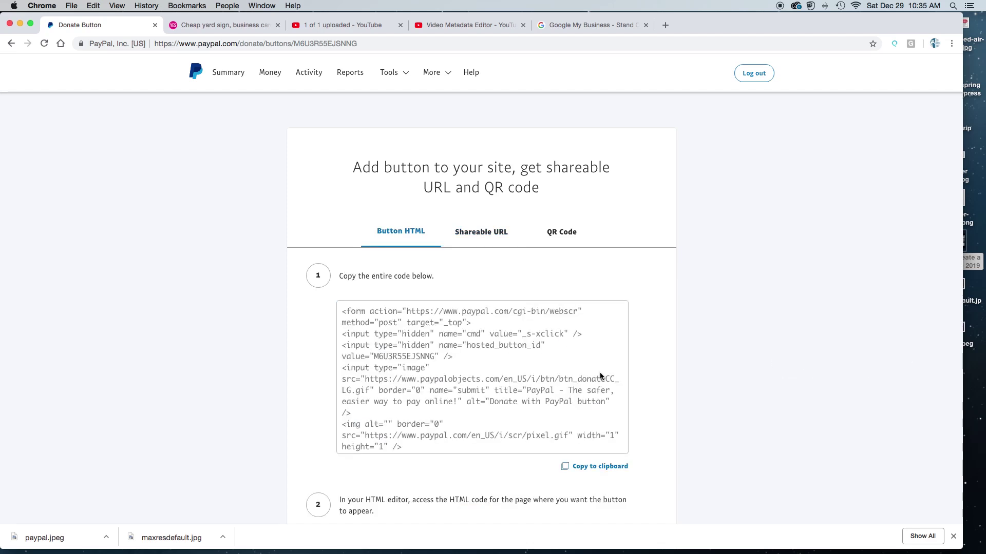
{"action": "scroll", "coordinate": [600, 377], "scroll_direction": "down", "scroll_amount": 2}
{"action": "scroll", "coordinate": [601, 377], "scroll_direction": "up", "scroll_amount": 2}
{"action": "scroll", "coordinate": [602, 380], "scroll_direction": "down", "scroll_amount": 1}
{"action": "left_click", "coordinate": [195, 71]}
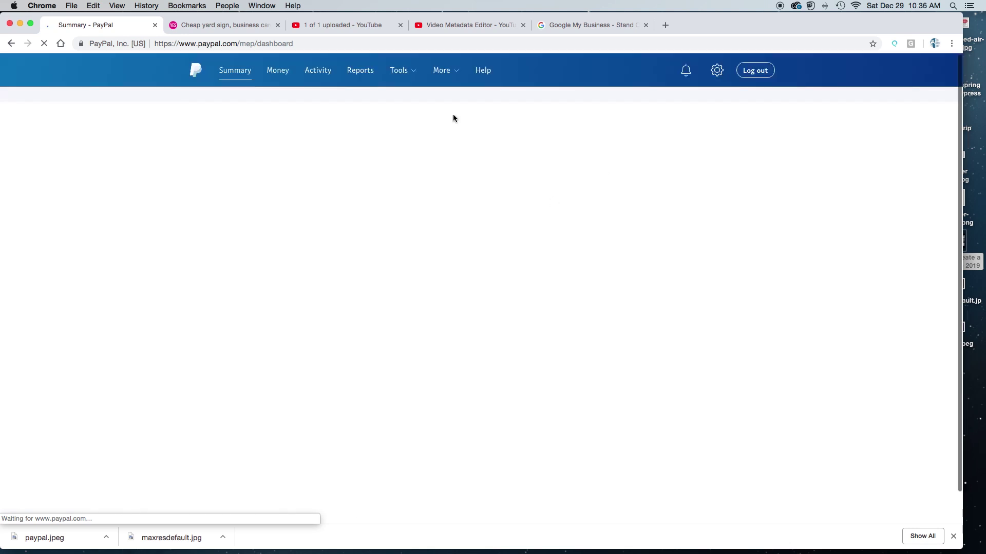
Return to the PayPal Summary dashboard, then switch to the yesiprint.com tab
{"action": "left_click", "coordinate": [400, 73]}
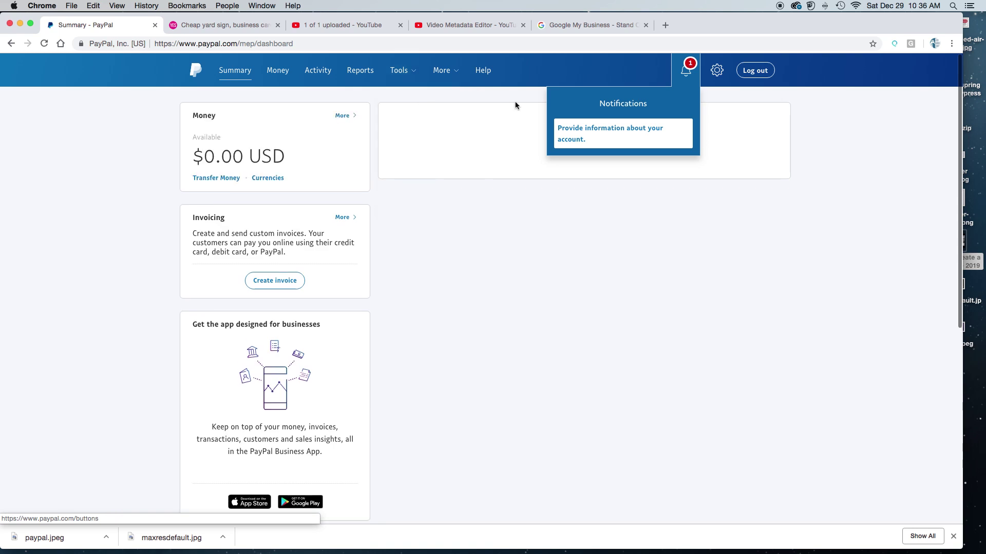
{"action": "left_click", "coordinate": [223, 25]}
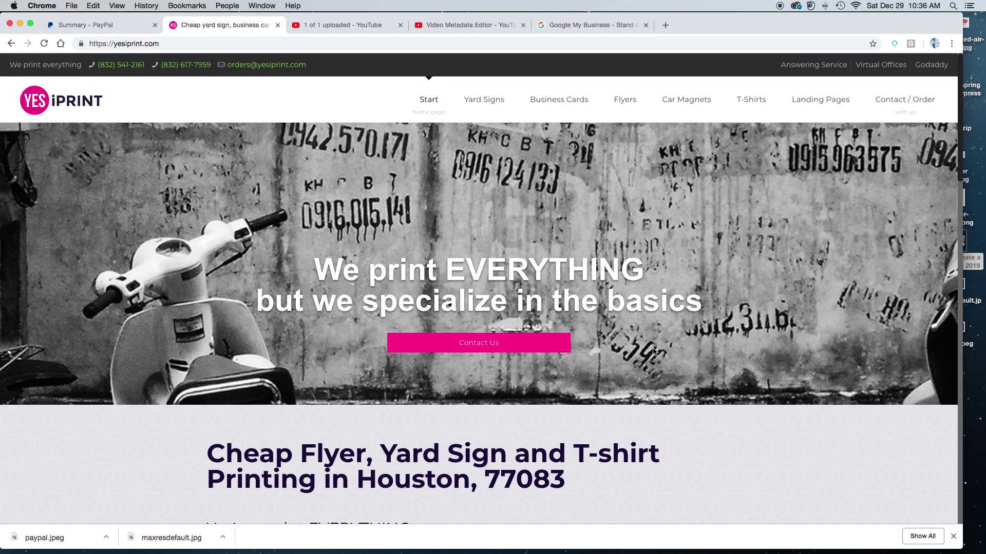
{"action": "scroll", "coordinate": [653, 352], "scroll_direction": "down", "scroll_amount": 10}
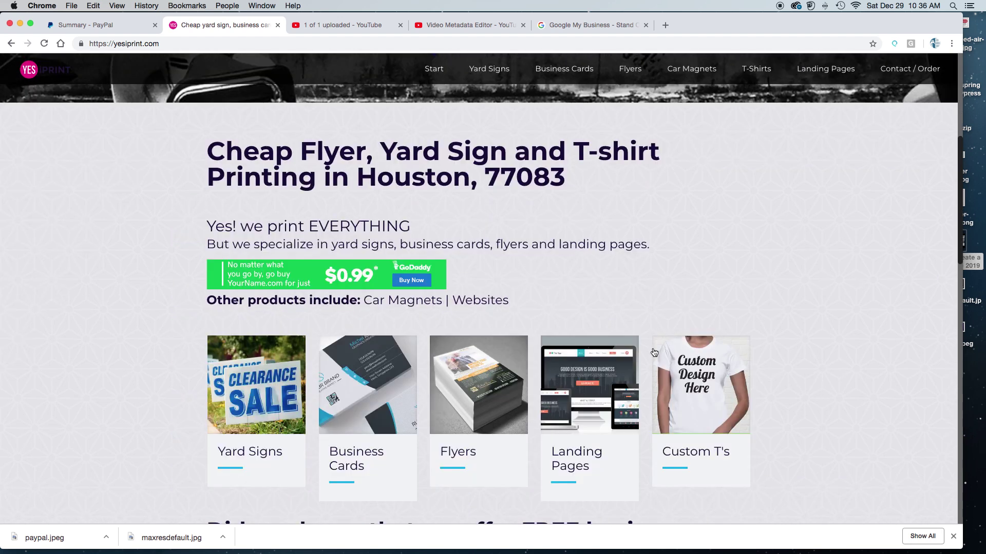
{"action": "scroll", "coordinate": [653, 352], "scroll_direction": "down", "scroll_amount": 20}
{"action": "scroll", "coordinate": [653, 352], "scroll_direction": "up", "scroll_amount": 20}
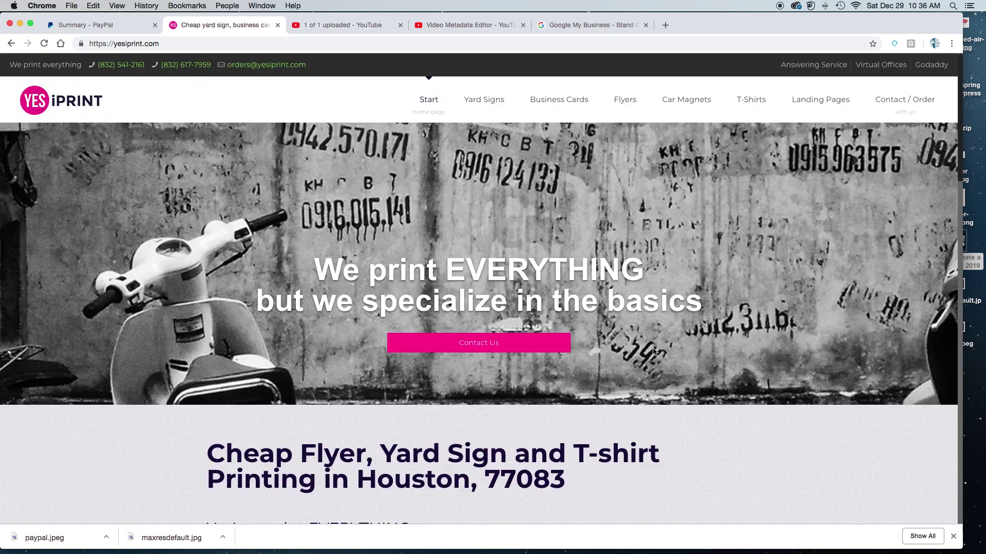
{"action": "scroll", "coordinate": [653, 352], "scroll_direction": "down", "scroll_amount": 3}
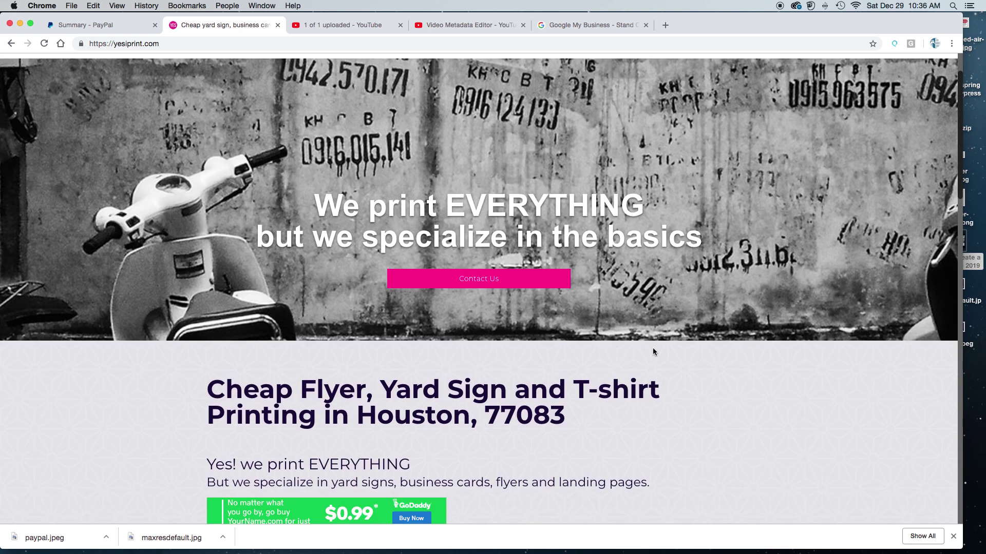